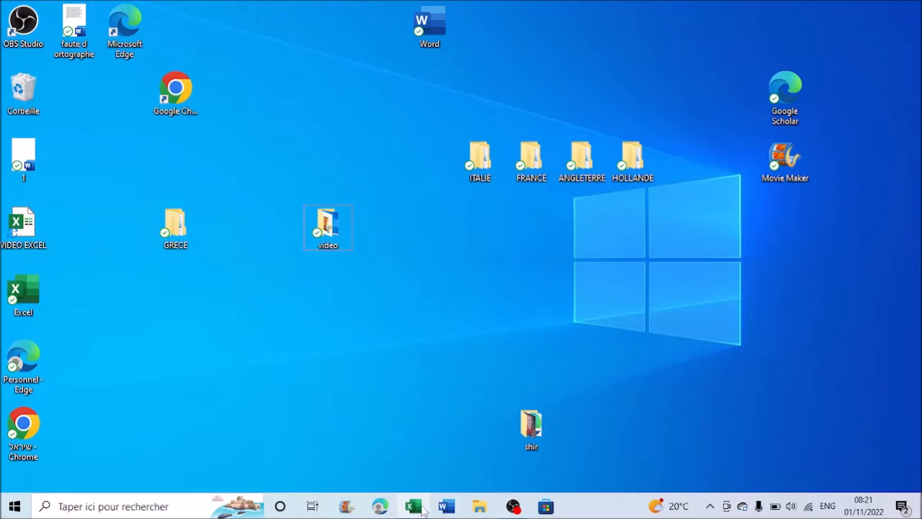
Switch to the VIDEO EXCEL workbook in Excel and enter the header NOM in cell C1 of the FILS2 sheet.
left_click(414, 507)
left_click(332, 230)
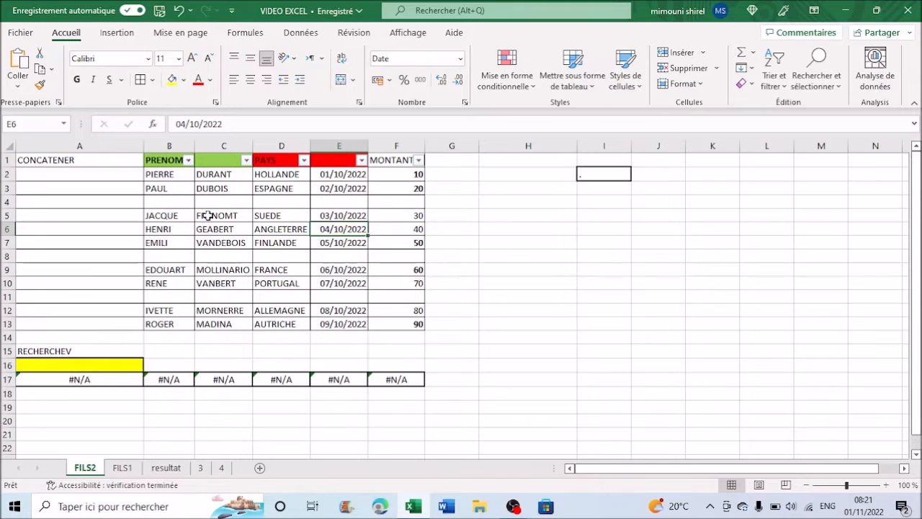
left_click(232, 160)
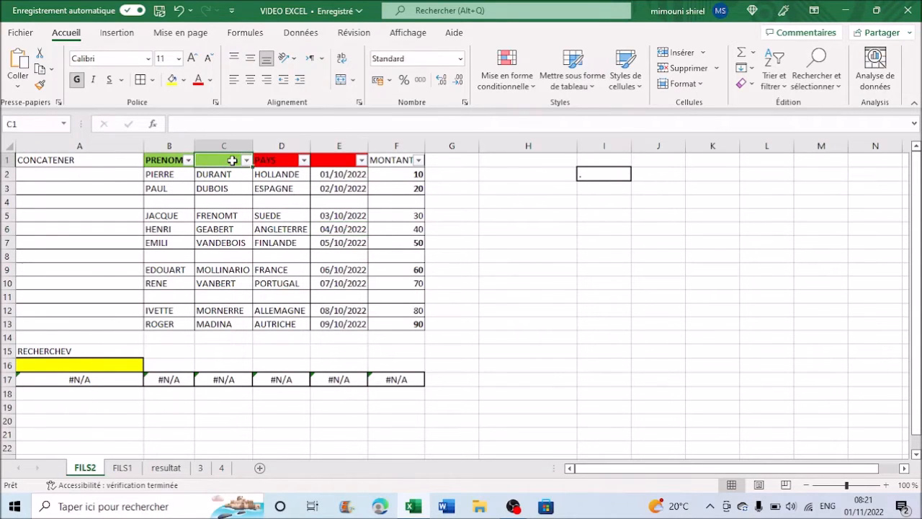
type("NOM")
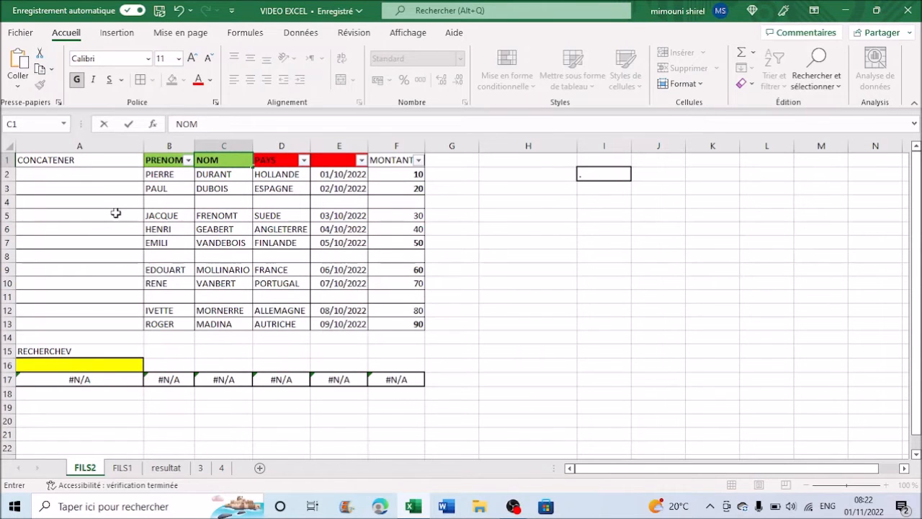
Enter the formula =CONCATENER(B2;I2;C2;I2;D2) in cell A2 to join first name, surname and country with the separator from I2.
left_click(124, 174)
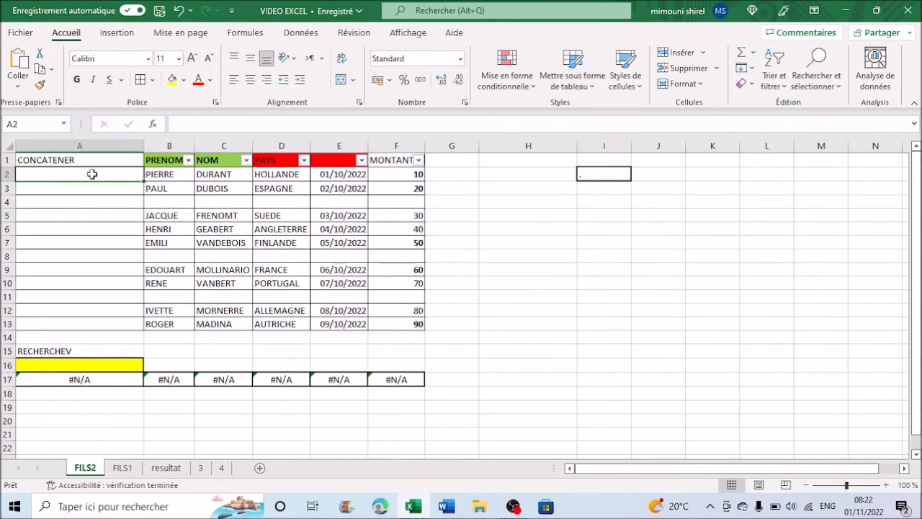
type("=")
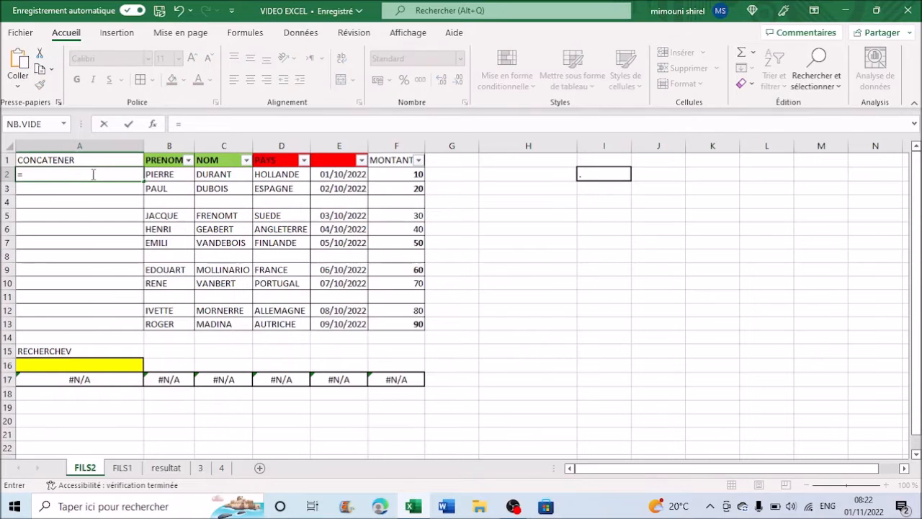
type("CONC")
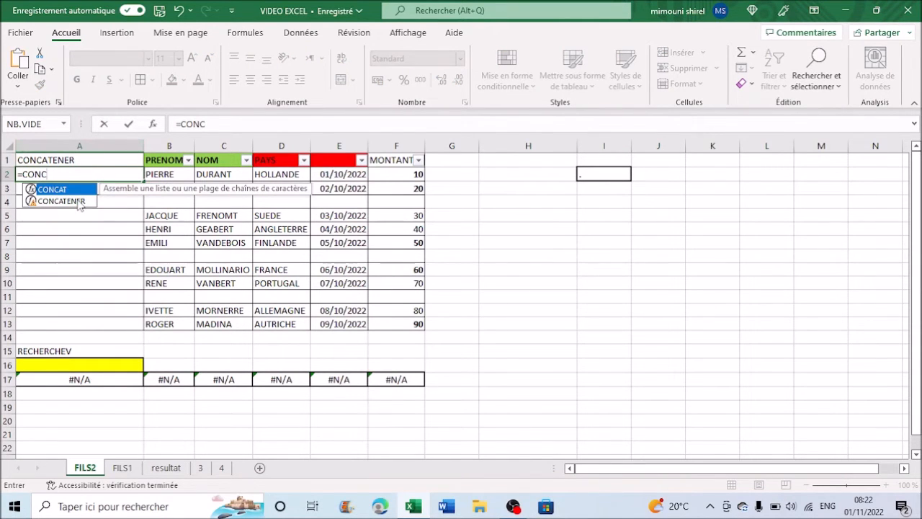
double_click(76, 200)
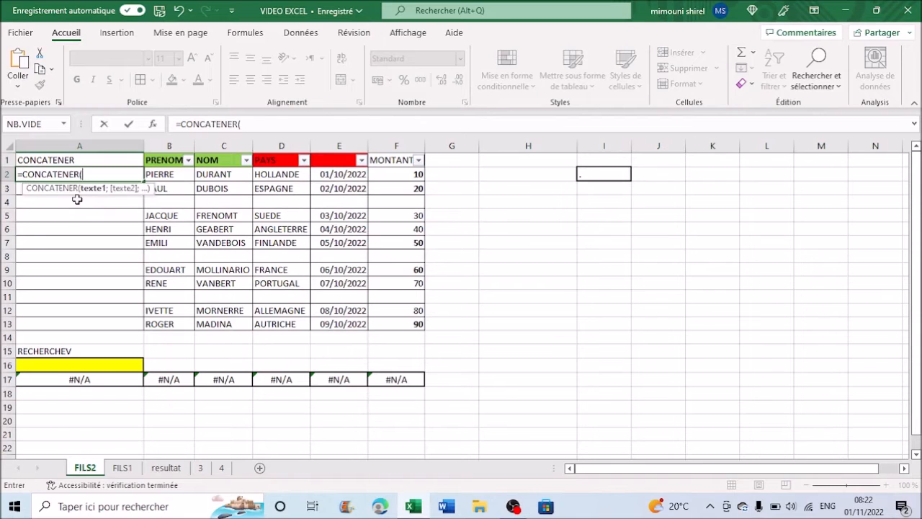
left_click(177, 174)
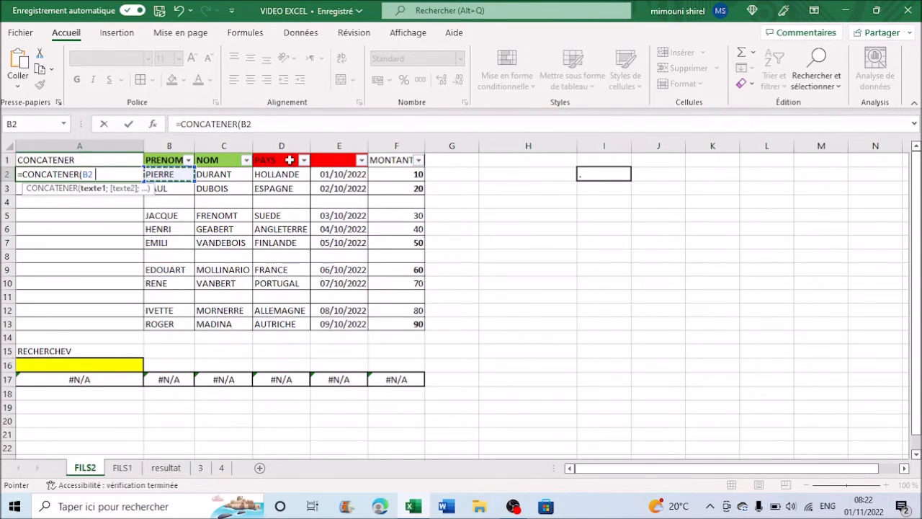
type(";")
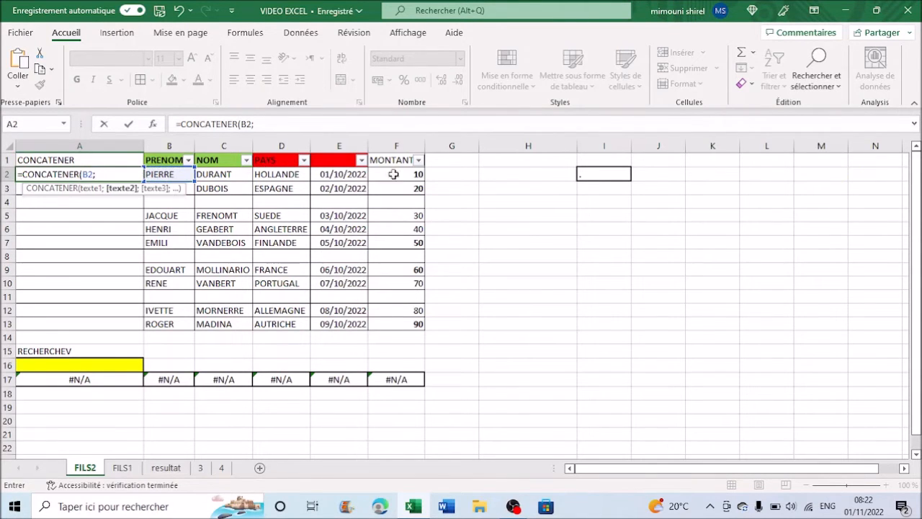
left_click(610, 176)
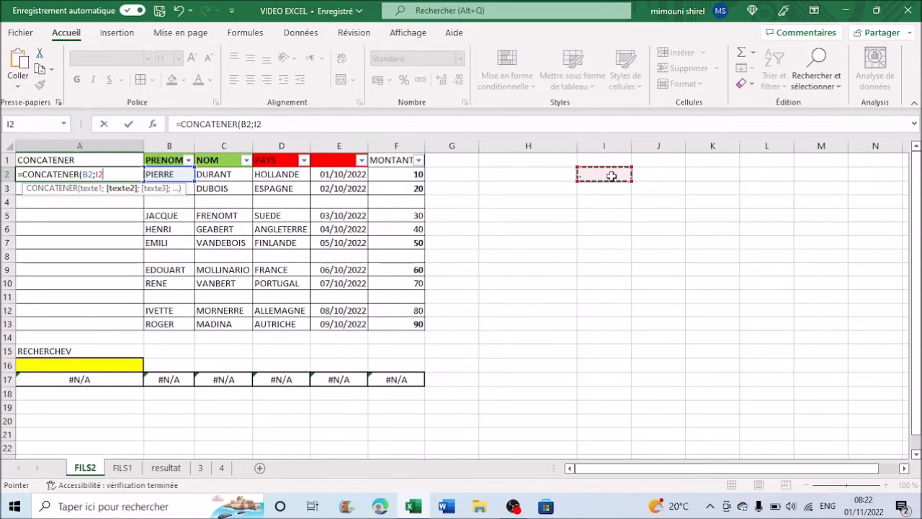
type(";")
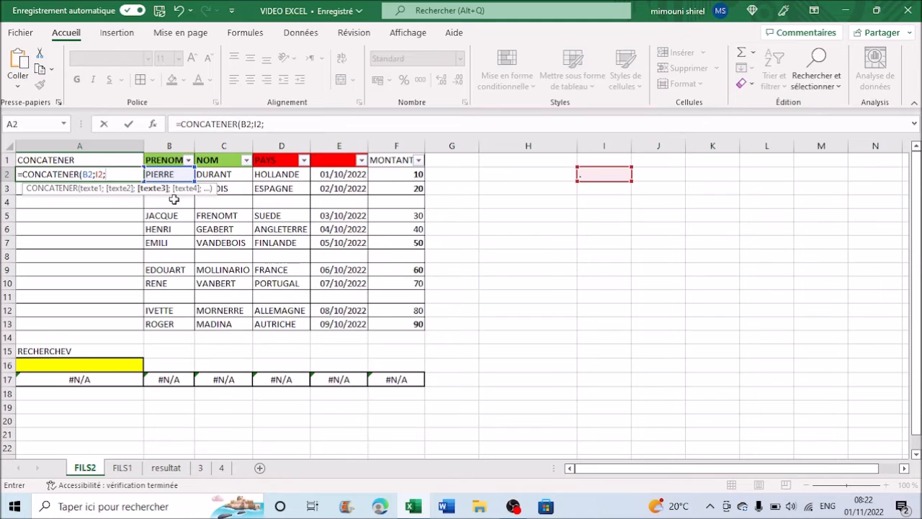
left_click(230, 174)
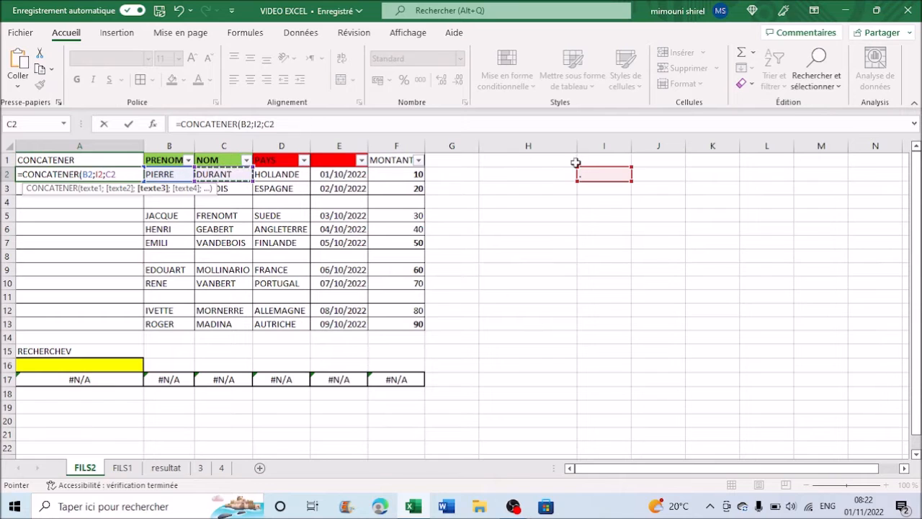
type(";")
left_click(603, 177)
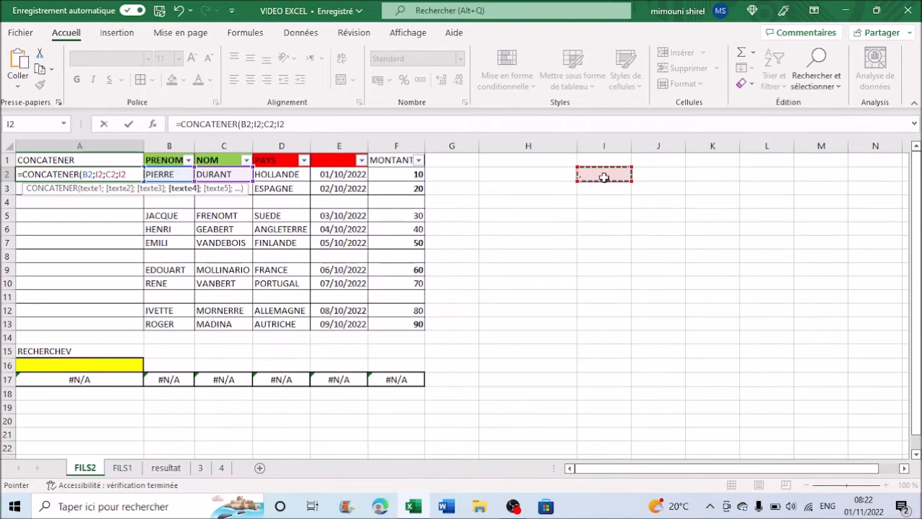
type(";")
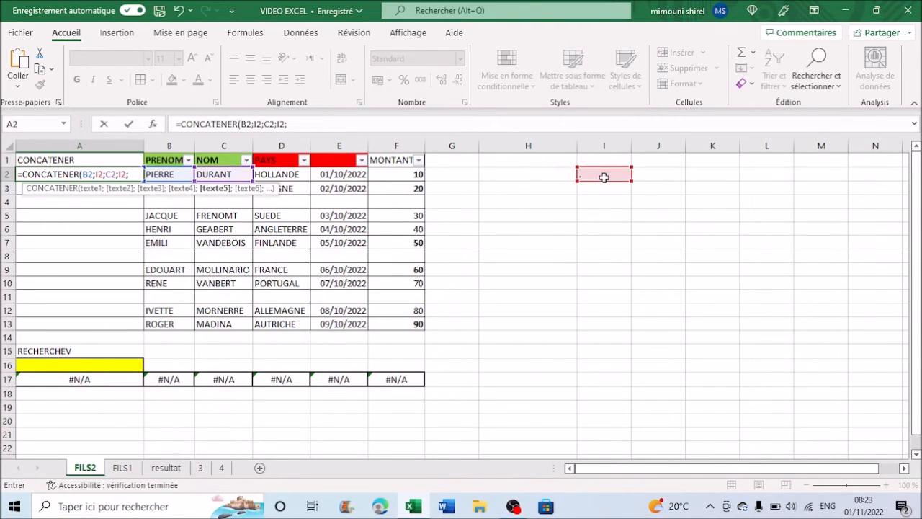
left_click(286, 175)
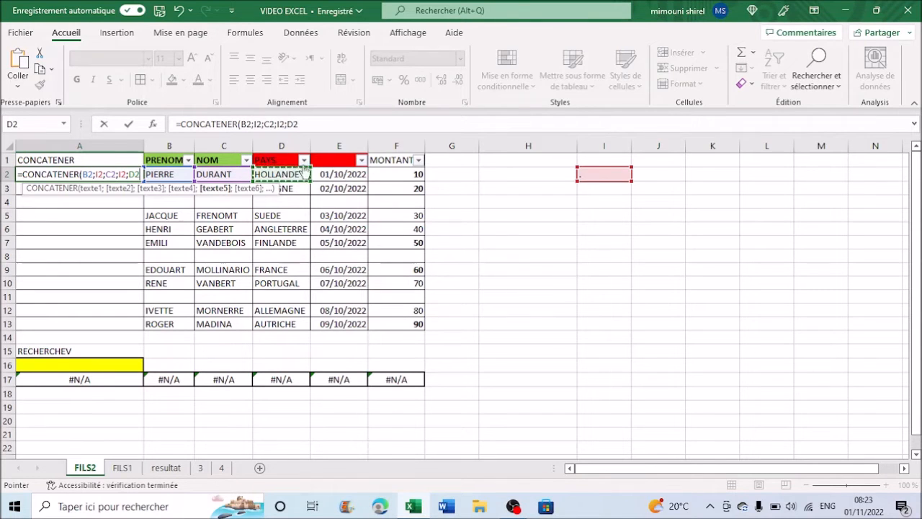
left_click(321, 128)
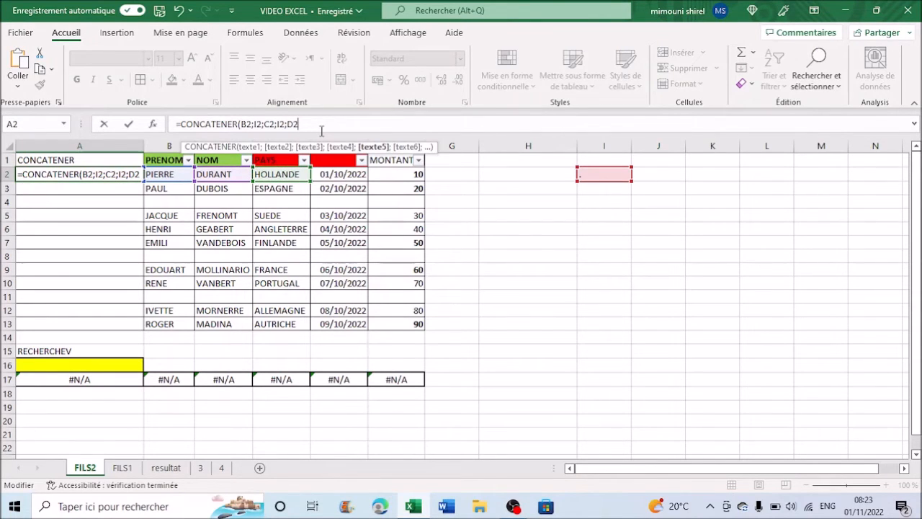
type(")")
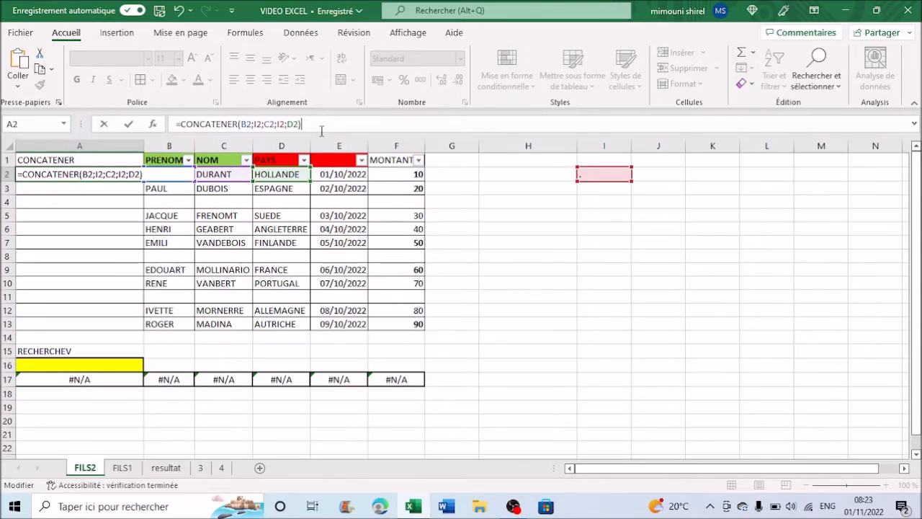
key("Return")
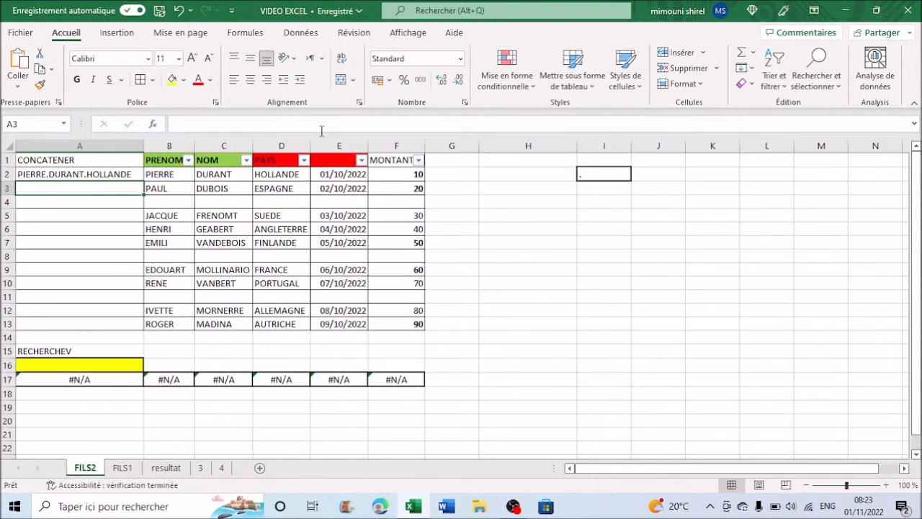
Fill the dot separator from cell I2 down through I13.
left_click(75, 173)
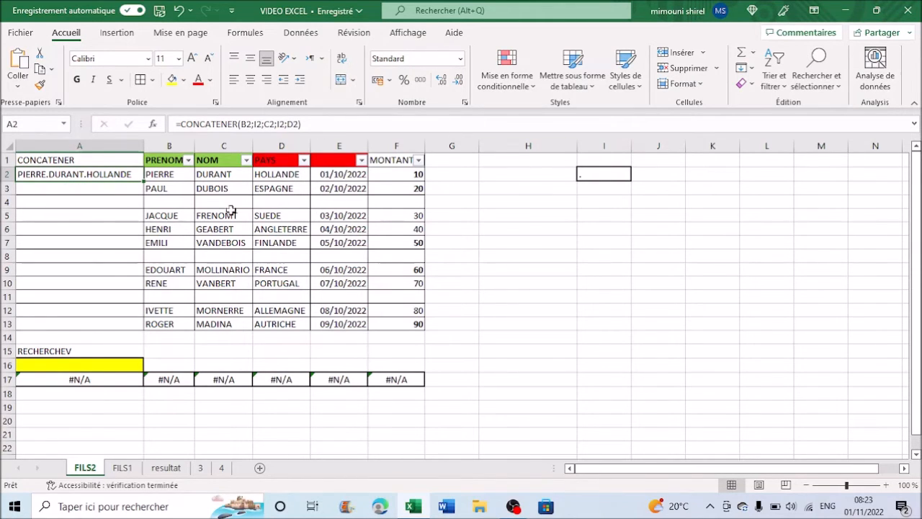
left_click(618, 172)
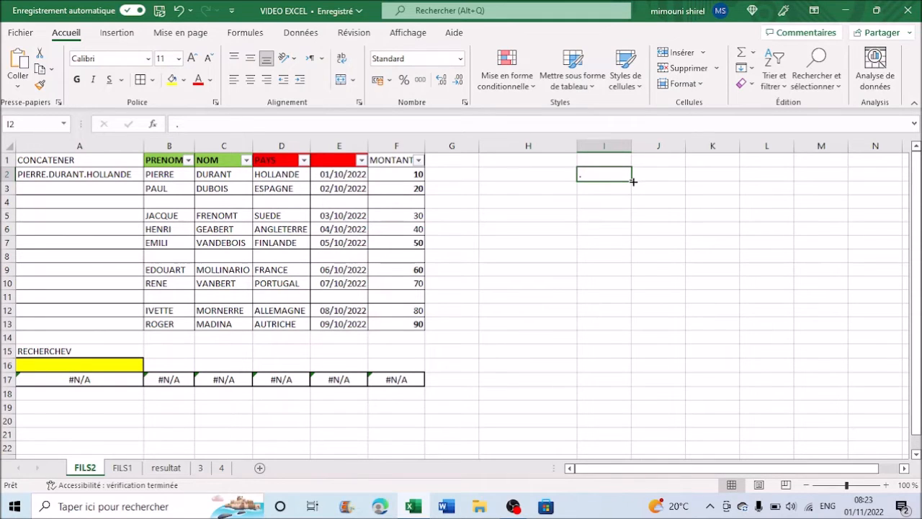
left_click_drag(632, 181, 624, 333)
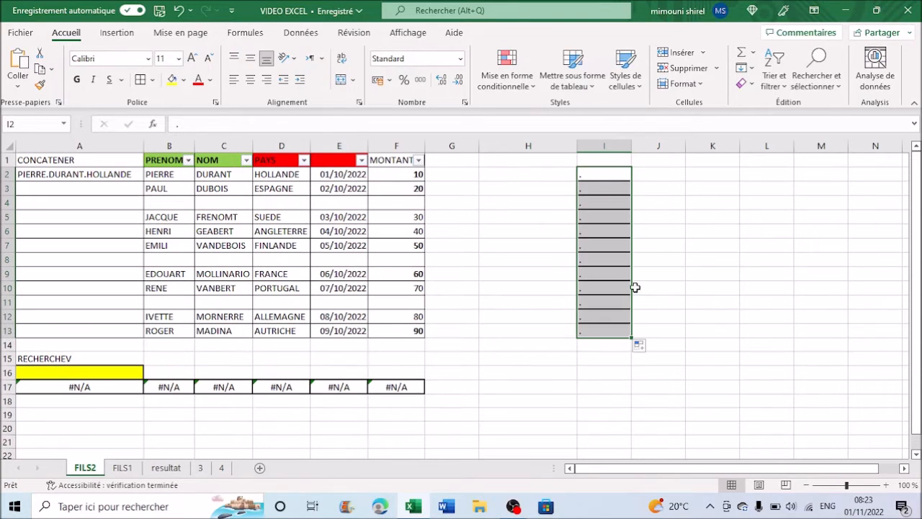
Copy the CONCATENER formula from A2 down through A13.
left_click(105, 181)
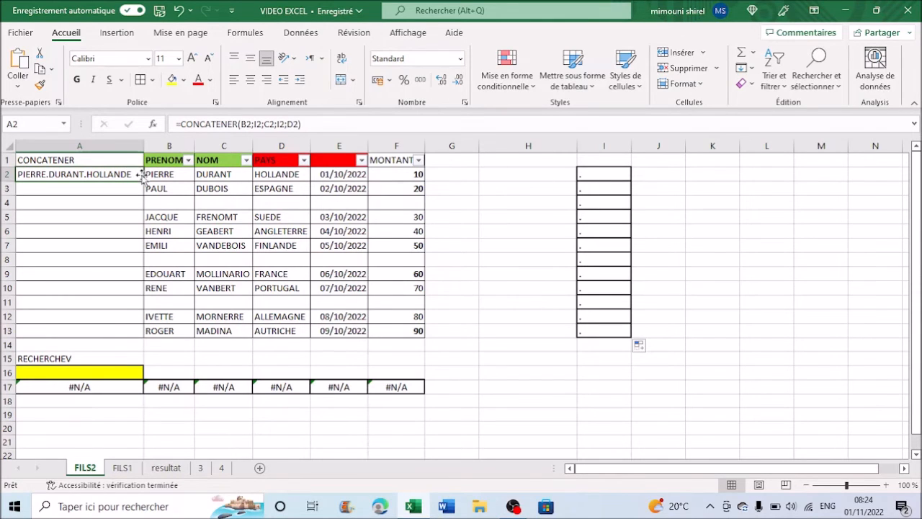
left_click_drag(143, 184, 139, 335)
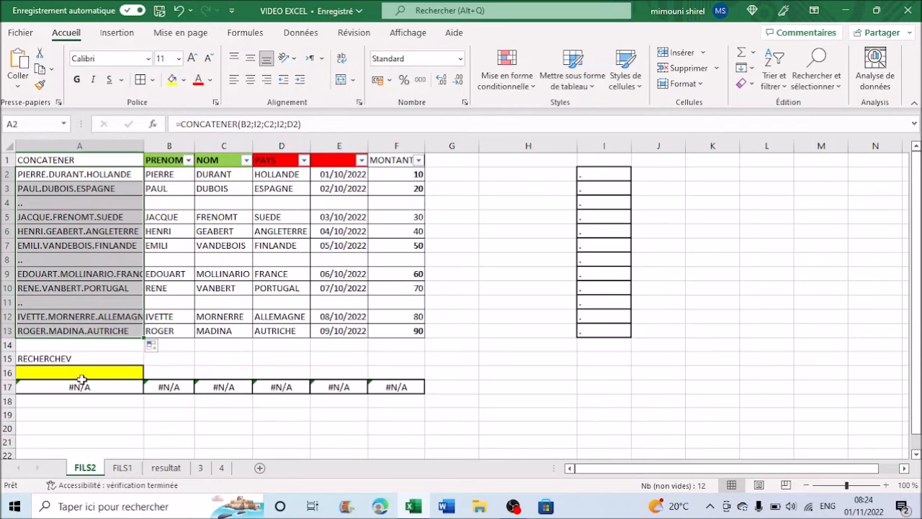
left_click(101, 204)
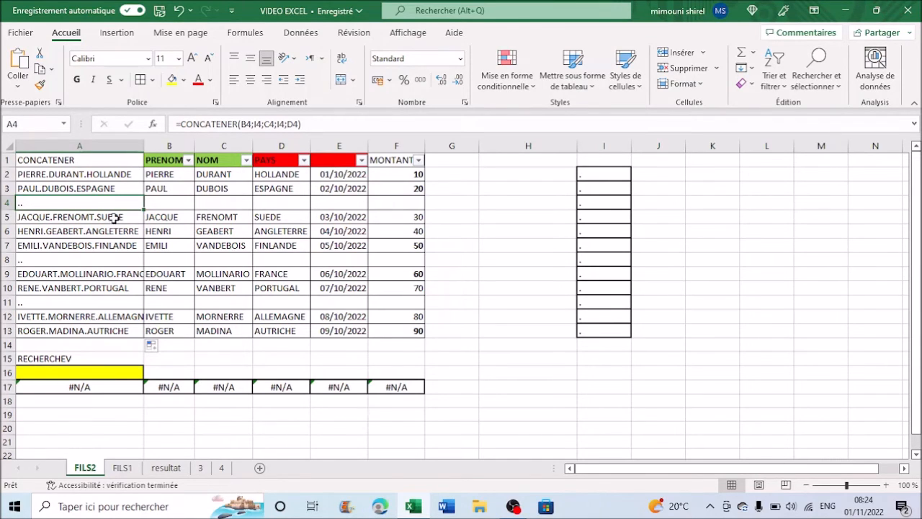
Enter a dot-separated lookup key in yellow cell A16, made of the row 5 person's first name, surname and SUEDE.
left_click(70, 372)
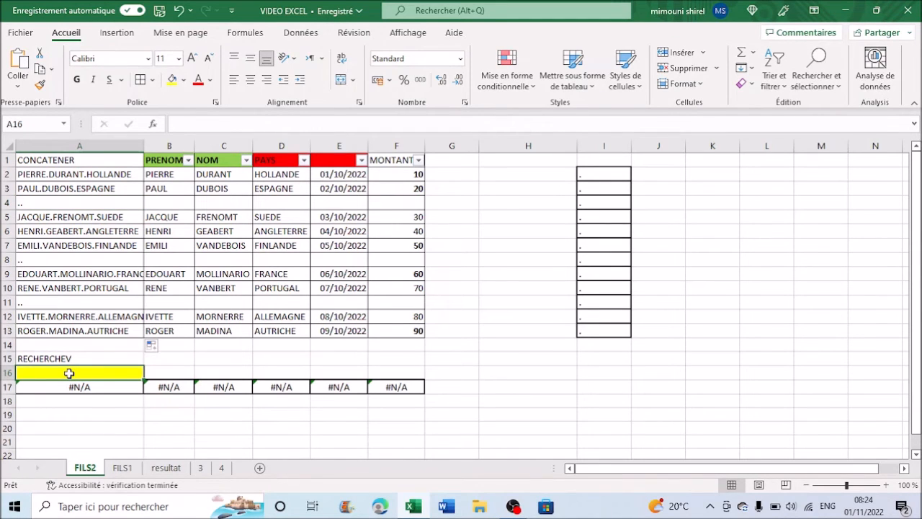
type("JACQ")
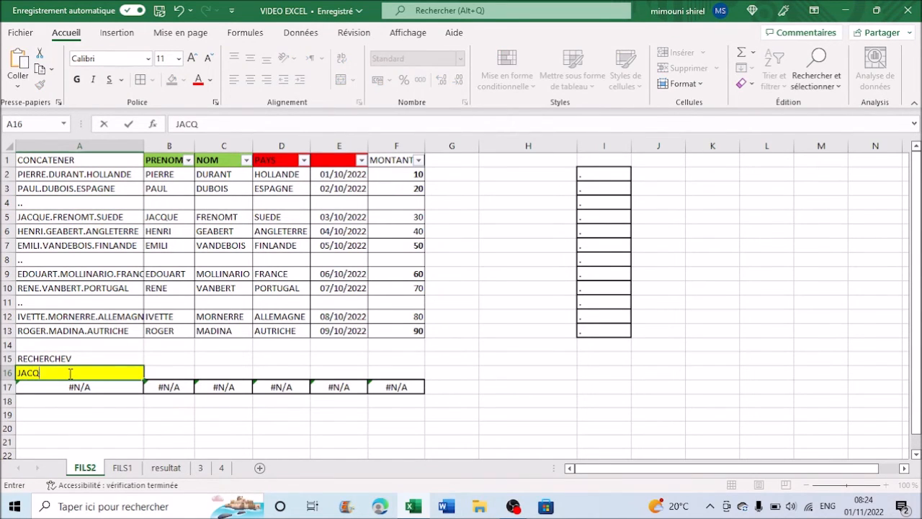
type("UE.FREMONT")
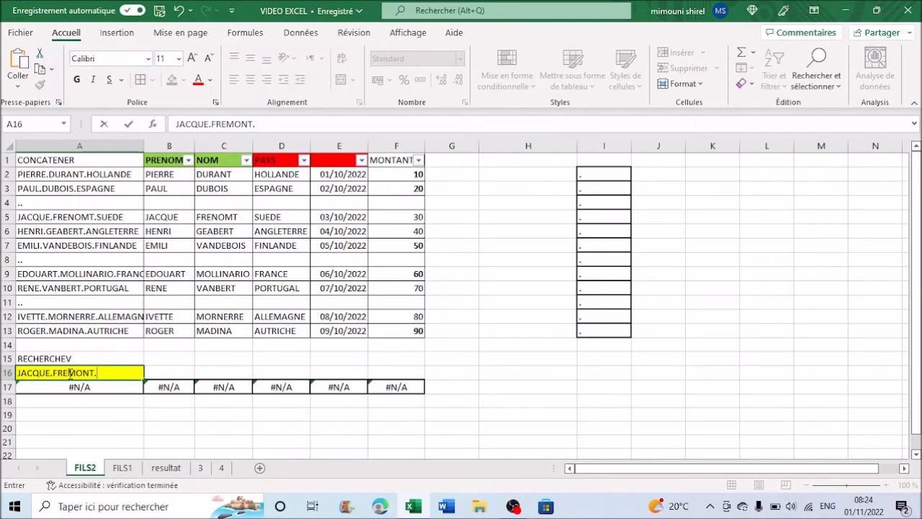
type(".SUEDE")
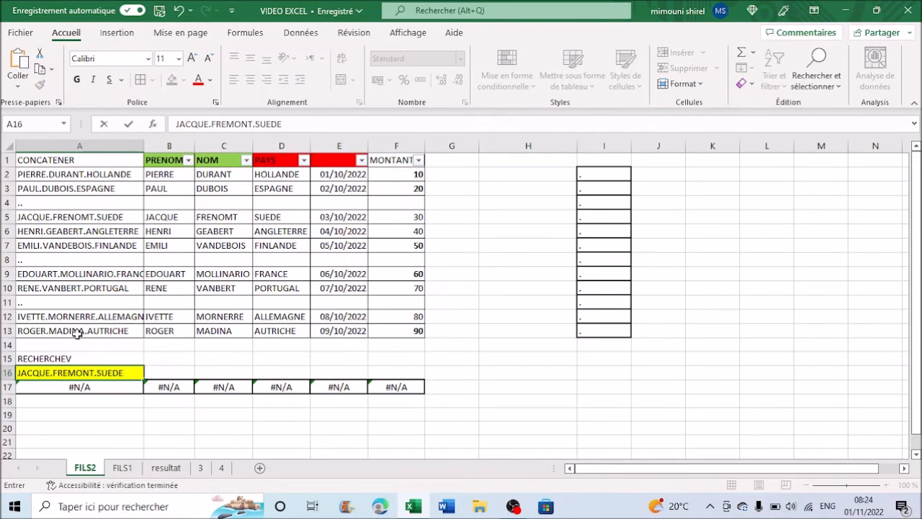
key("Return")
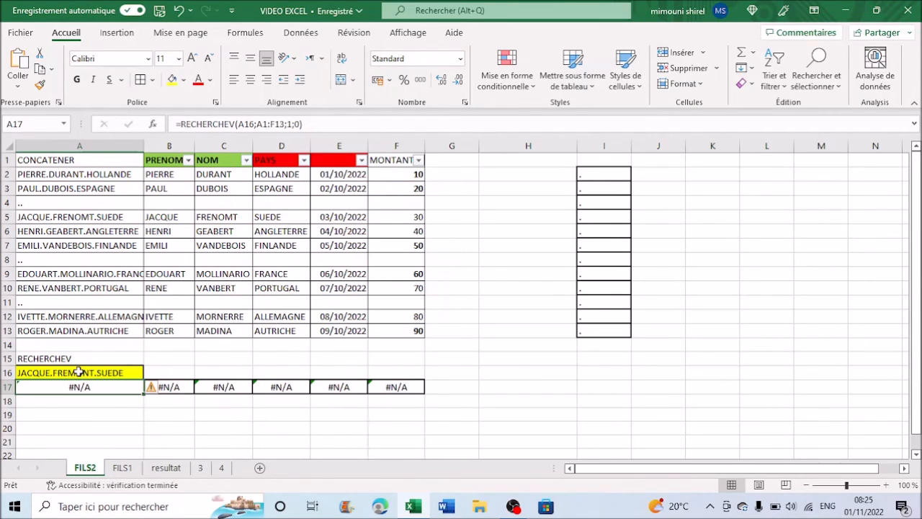
Correct the surname in the lookup key in A16 so its spelling matches the concatenated entry in A5.
double_click(75, 373)
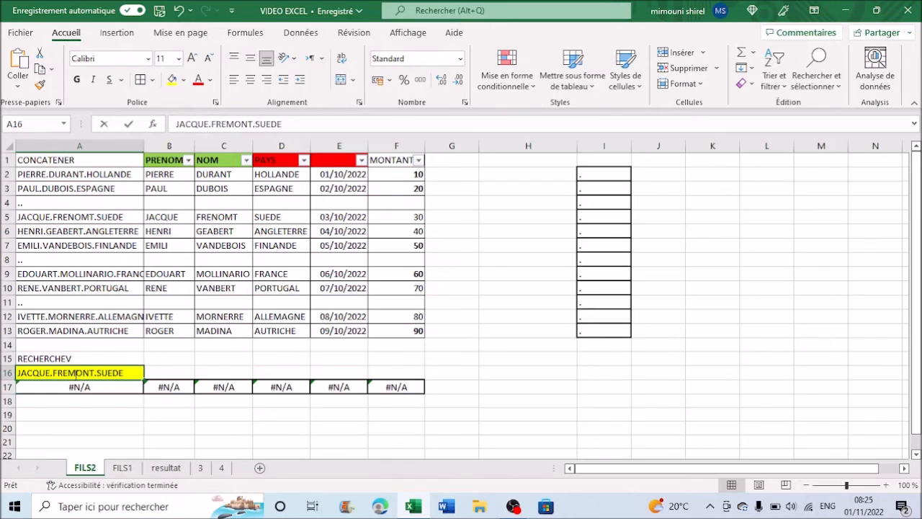
key("BackSpace")
type("N")
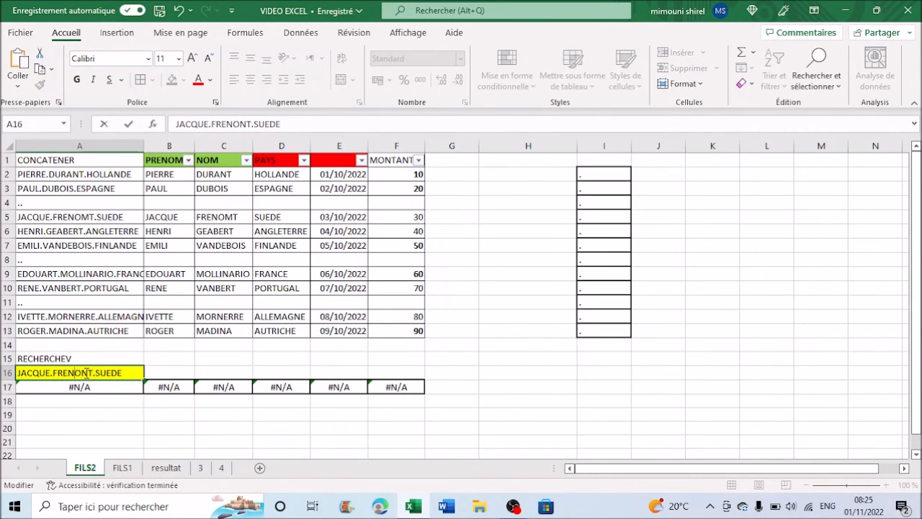
left_click(90, 372)
key("BackSpace")
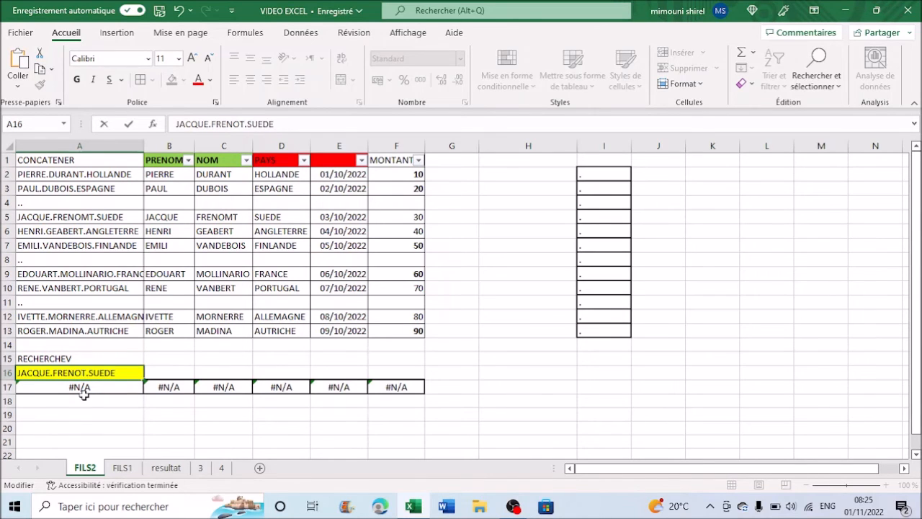
type("M")
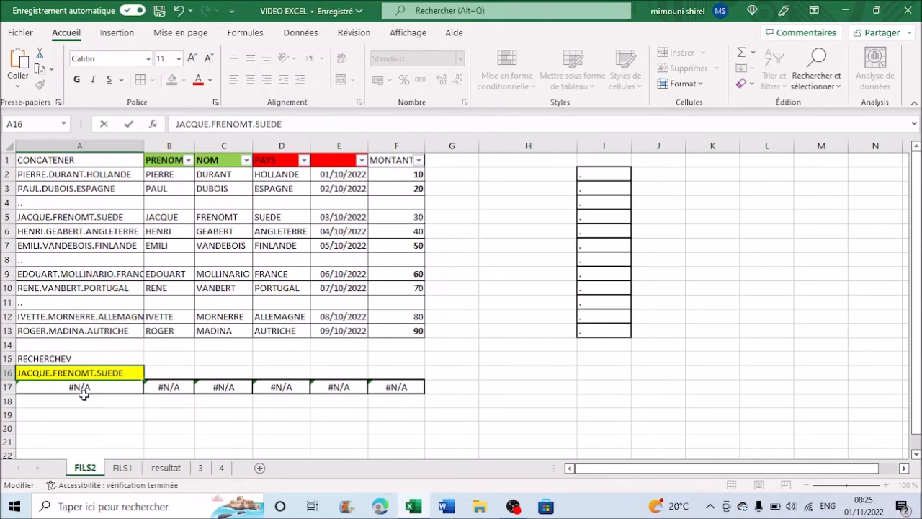
key("Return")
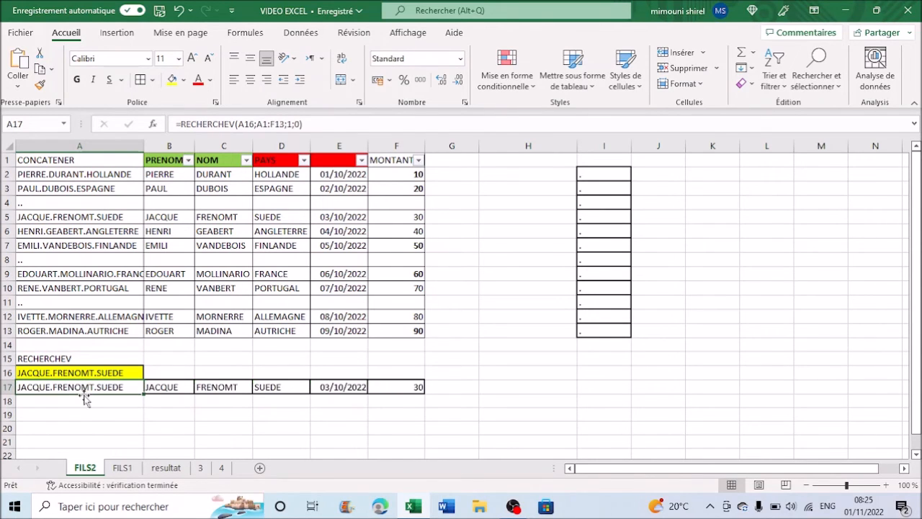